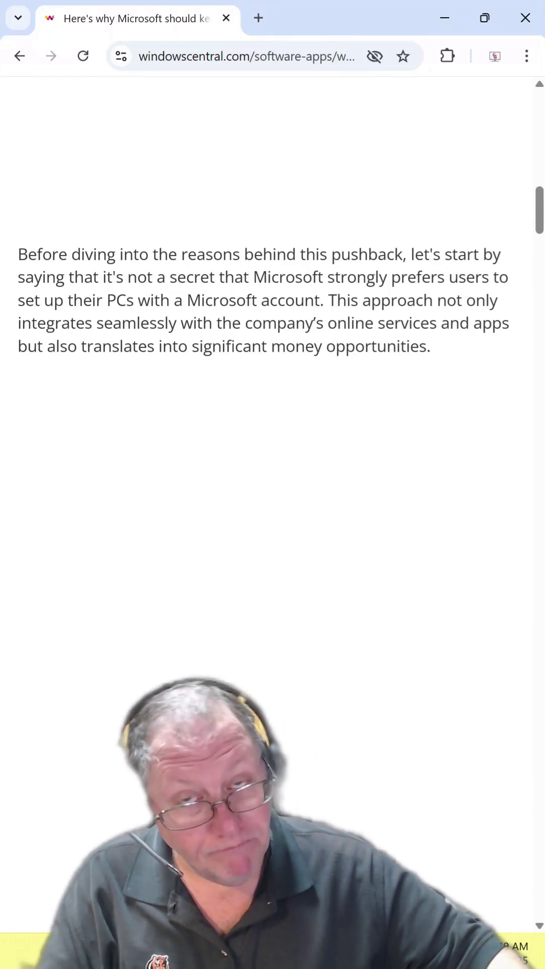
{"action": "scroll", "coordinate": [19, 438], "scroll_direction": "down", "scroll_amount": 5}
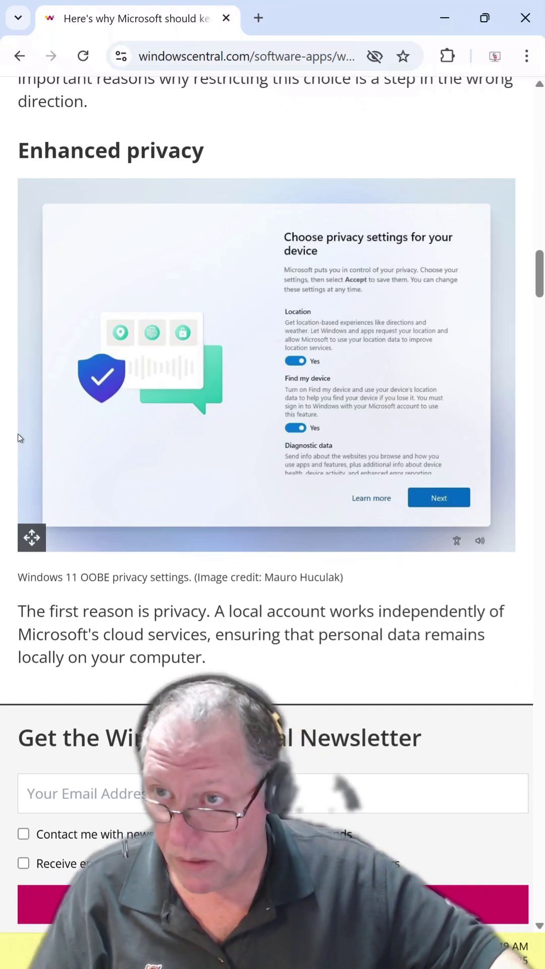
{"action": "scroll", "coordinate": [19, 437], "scroll_direction": "down", "scroll_amount": 10}
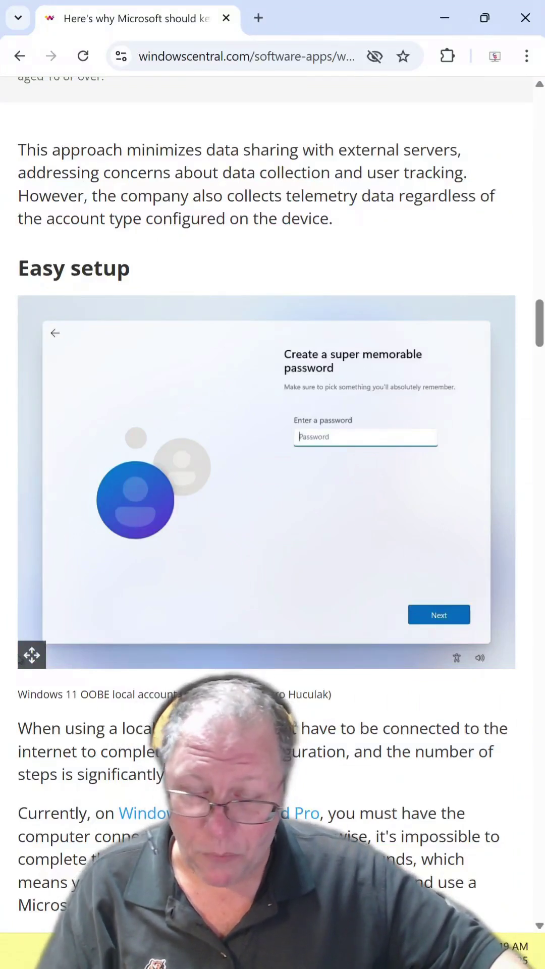
{"action": "scroll", "coordinate": [273, 486], "scroll_direction": "down", "scroll_amount": 10}
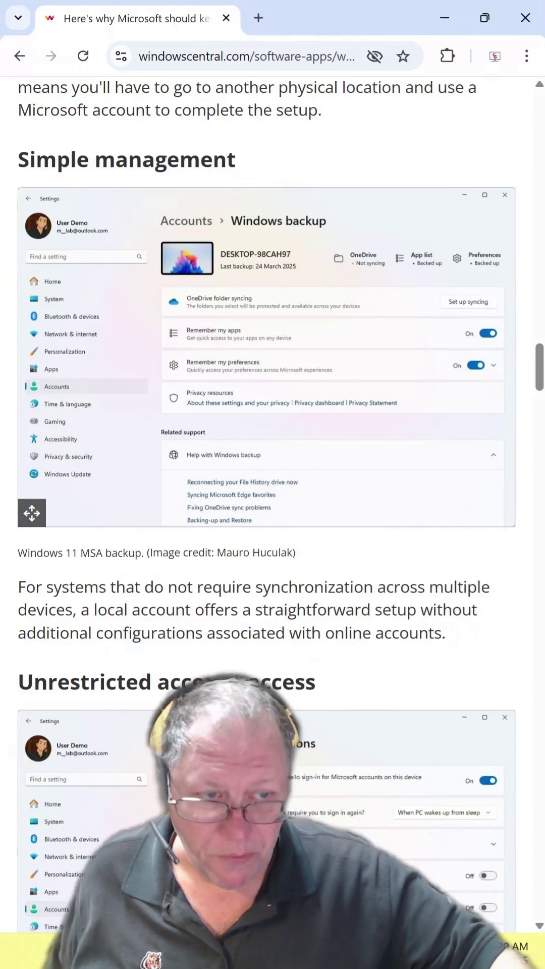
{"action": "scroll", "coordinate": [273, 500], "scroll_direction": "down", "scroll_amount": 5}
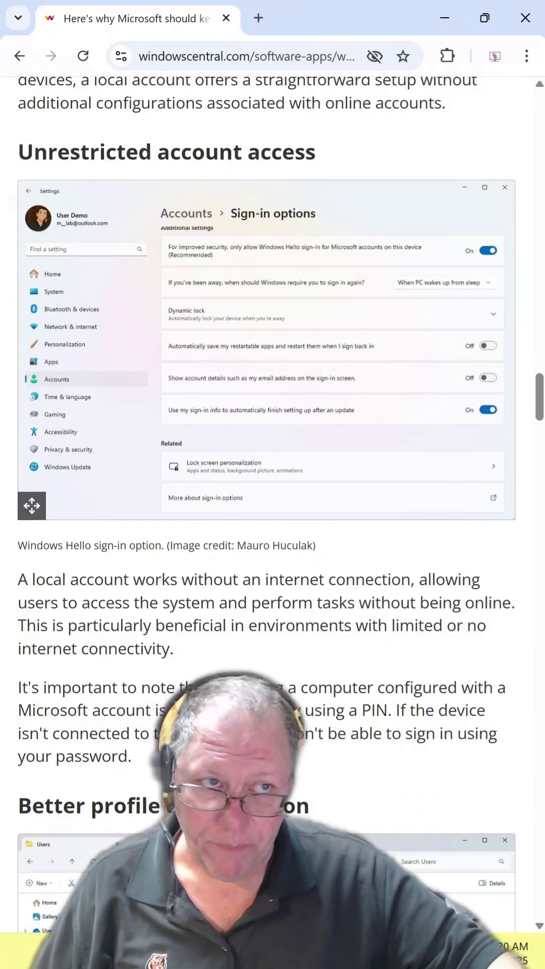
{"action": "scroll", "coordinate": [273, 500], "scroll_direction": "down", "scroll_amount": 6}
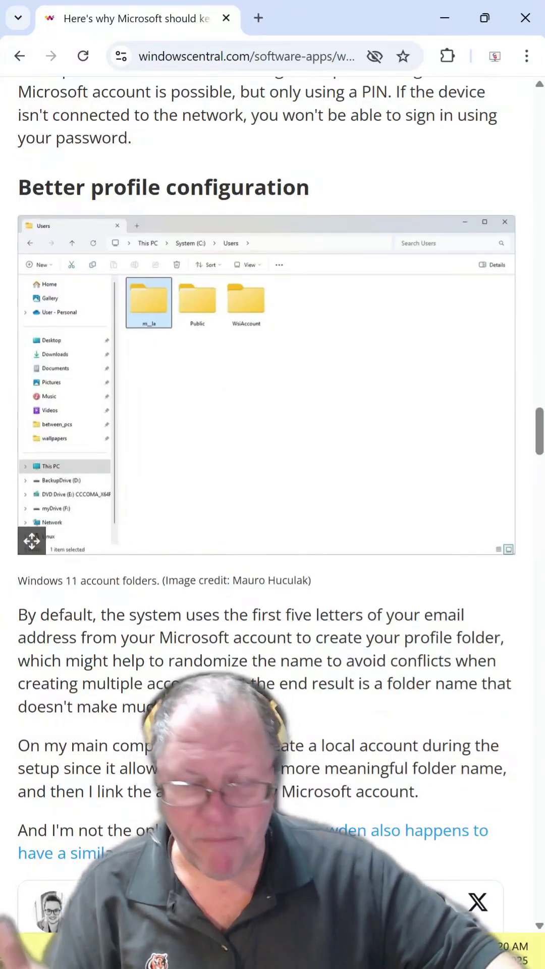
{"action": "scroll", "coordinate": [272, 500], "scroll_direction": "down", "scroll_amount": 8}
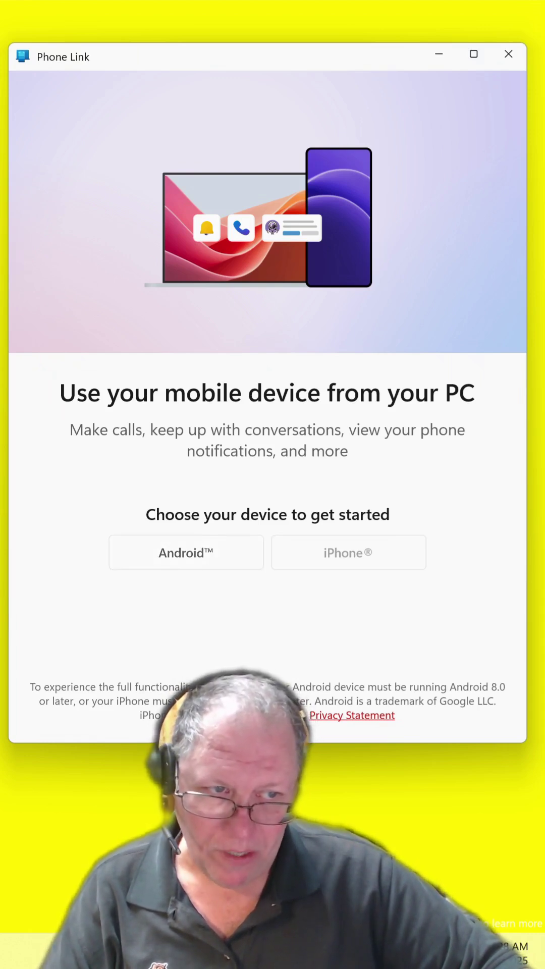
Choose Android in Phone Link to bring up the Microsoft account sign-in dialog.
{"action": "left_click", "coordinate": [349, 553]}
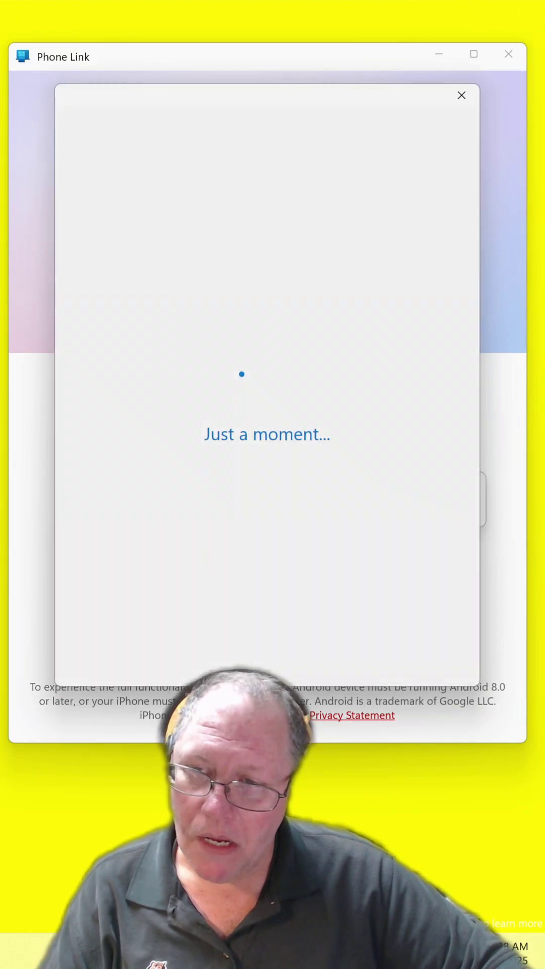